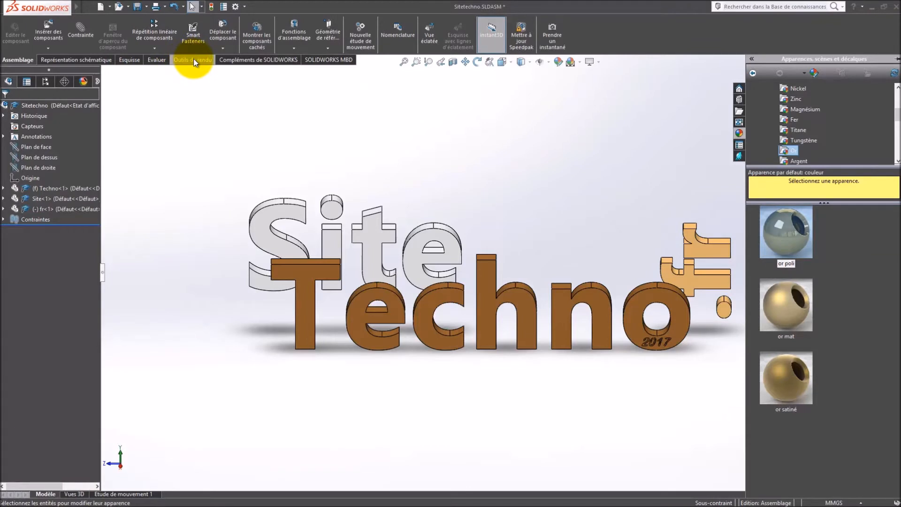
# Apply the studio scene "Sol noir réfléchissant" to the assembly and accept the scene edit.
pyautogui.click(194, 60)
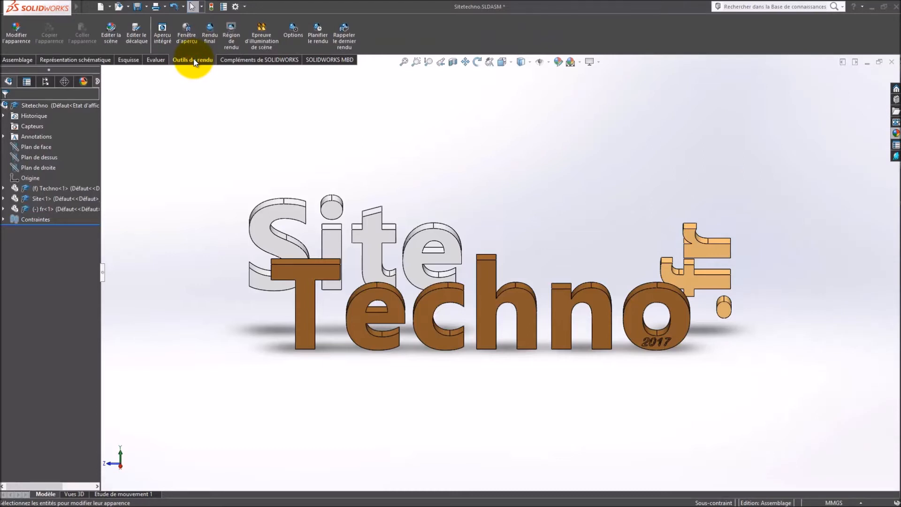
pyautogui.click(114, 30)
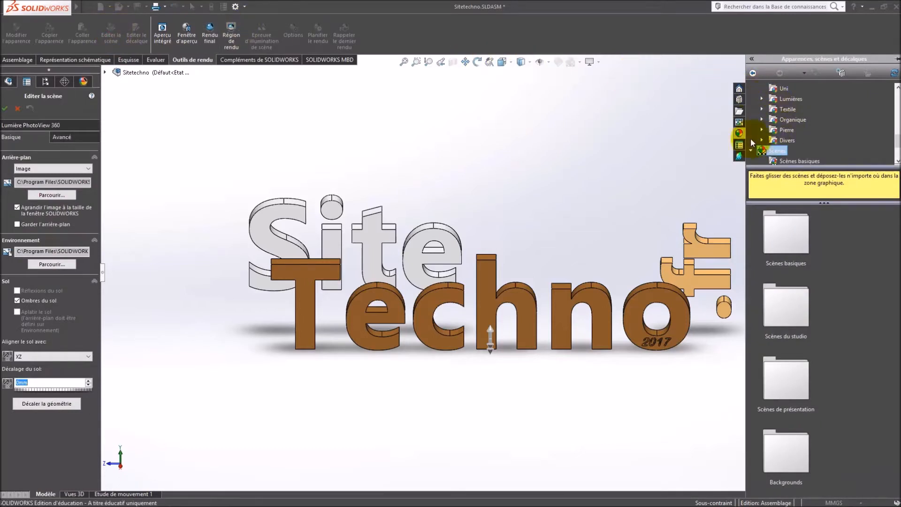
pyautogui.scroll(-3, 763, 127)
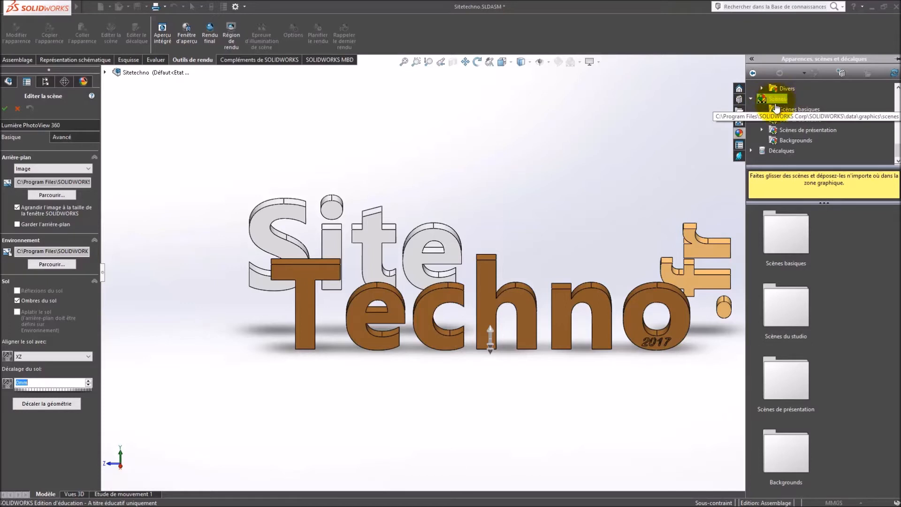
pyautogui.click(778, 109)
pyautogui.moveTo(787, 266)
pyautogui.scroll(-3, 788, 266)
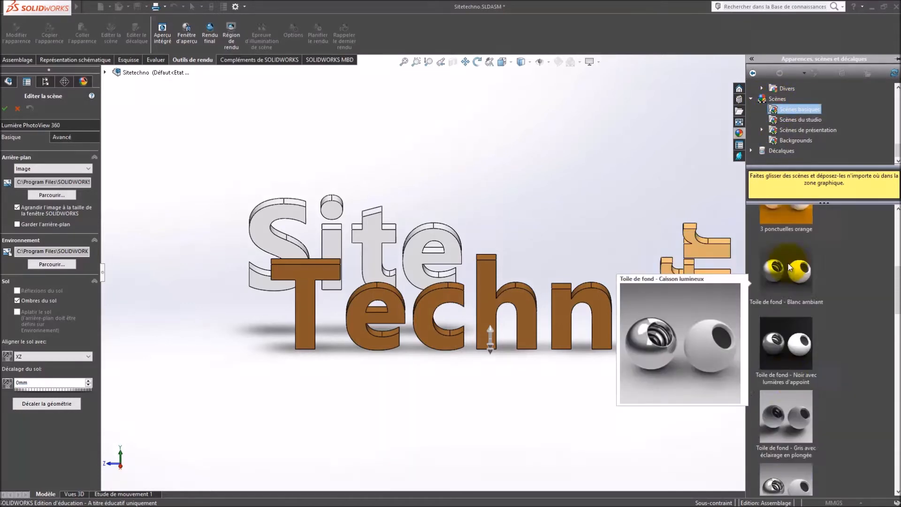
pyautogui.click(793, 120)
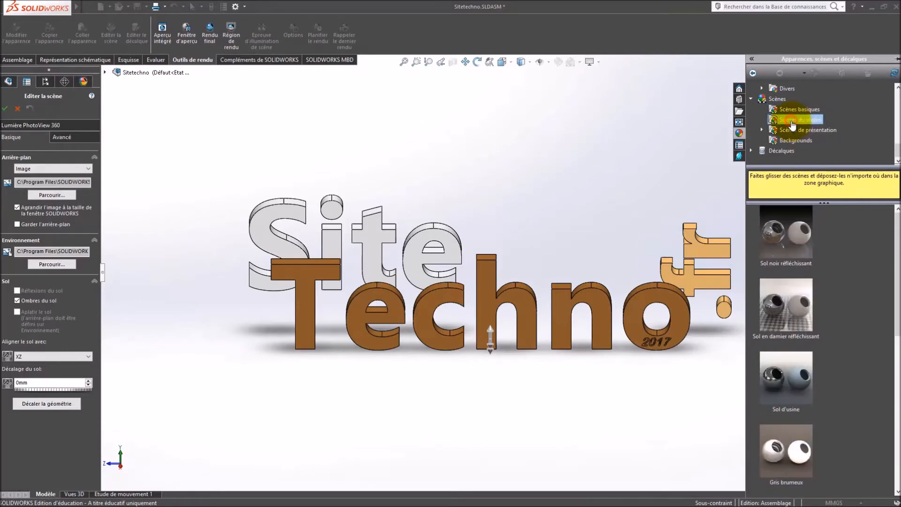
pyautogui.doubleClick(786, 235)
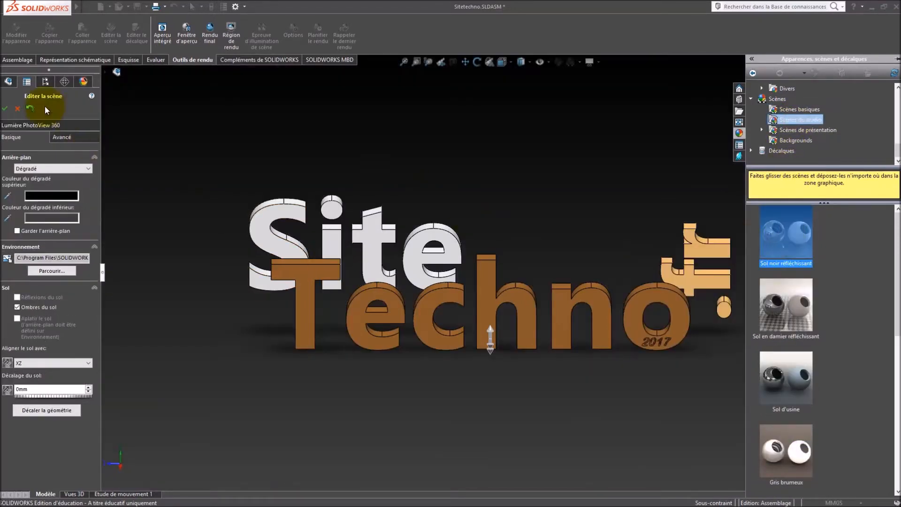
pyautogui.click(5, 109)
# Preview the render of the assembly from an angled view, continuing without camera or perspective, and close the preview window.
pyautogui.click(485, 80)
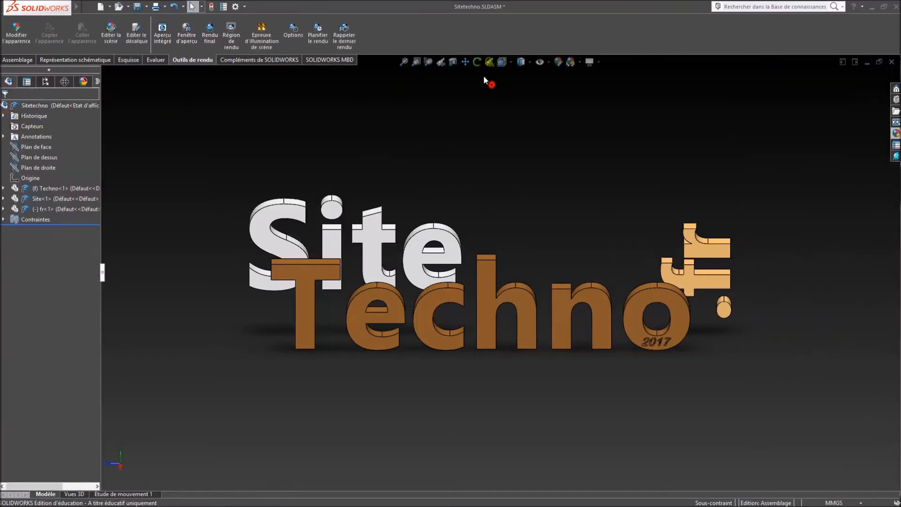
pyautogui.click(477, 61)
pyautogui.moveTo(455, 239); pyautogui.dragTo(410, 309)
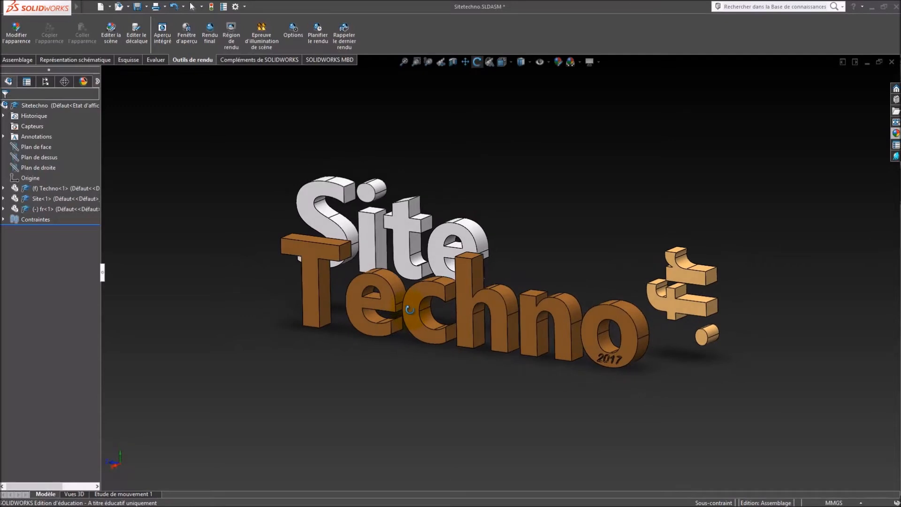
pyautogui.click(477, 62)
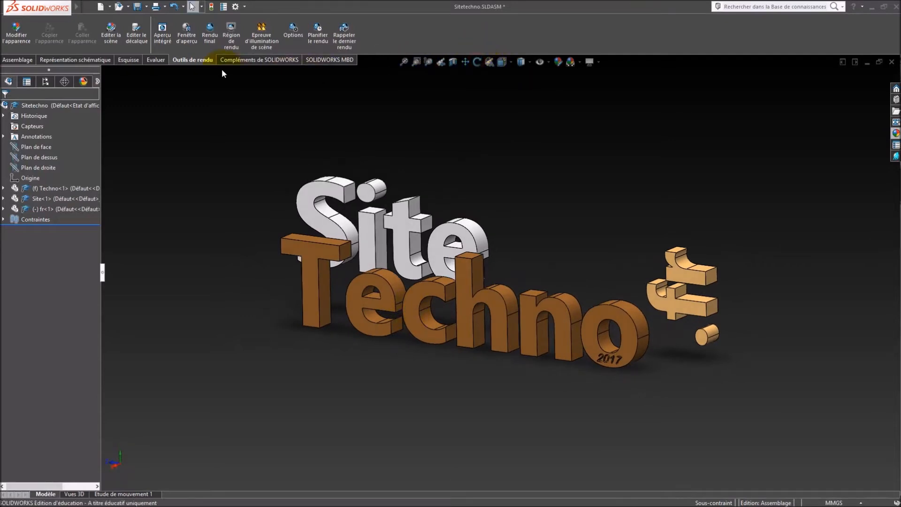
pyautogui.click(190, 36)
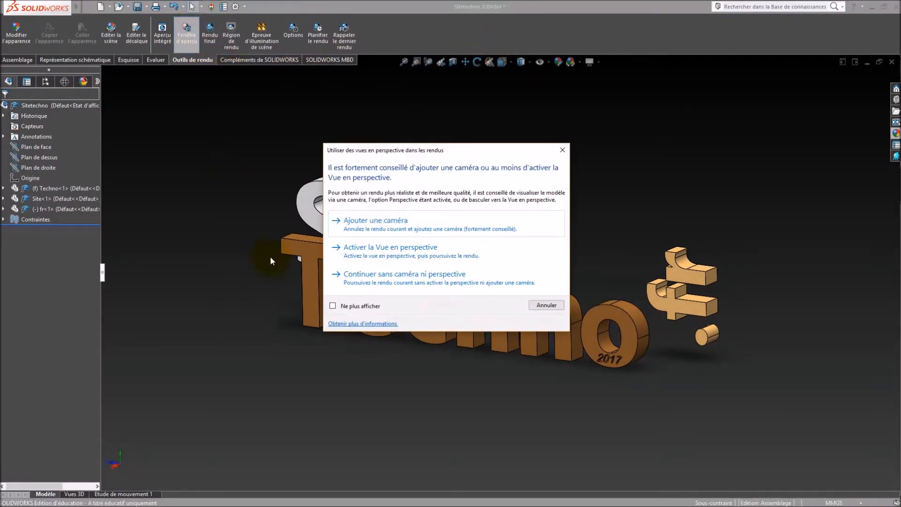
pyautogui.click(374, 275)
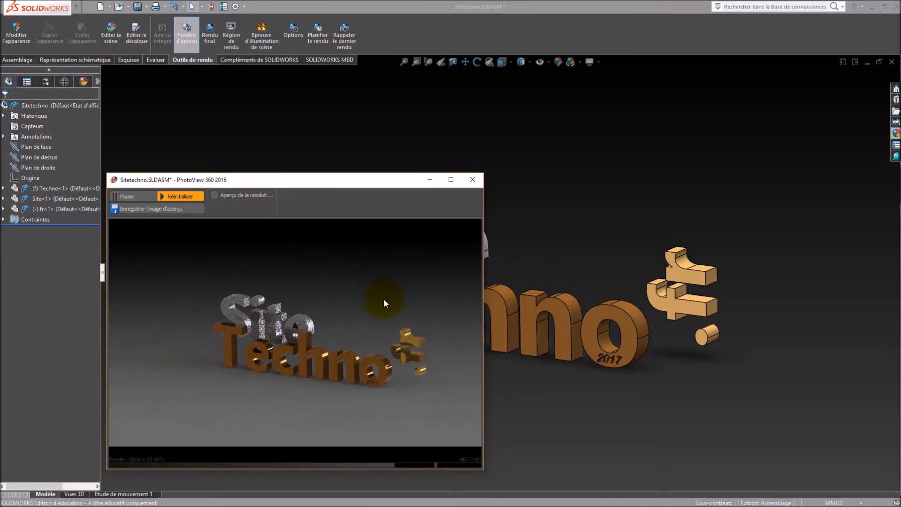
pyautogui.click(473, 180)
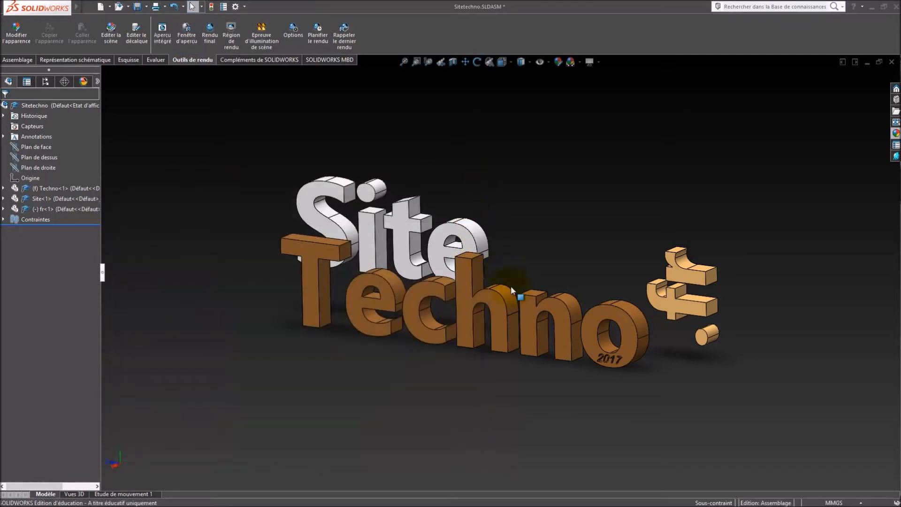
# Run a final PhotoView 360 render of the angled assembly, framed closer.
pyautogui.scroll(-2, 508, 283)
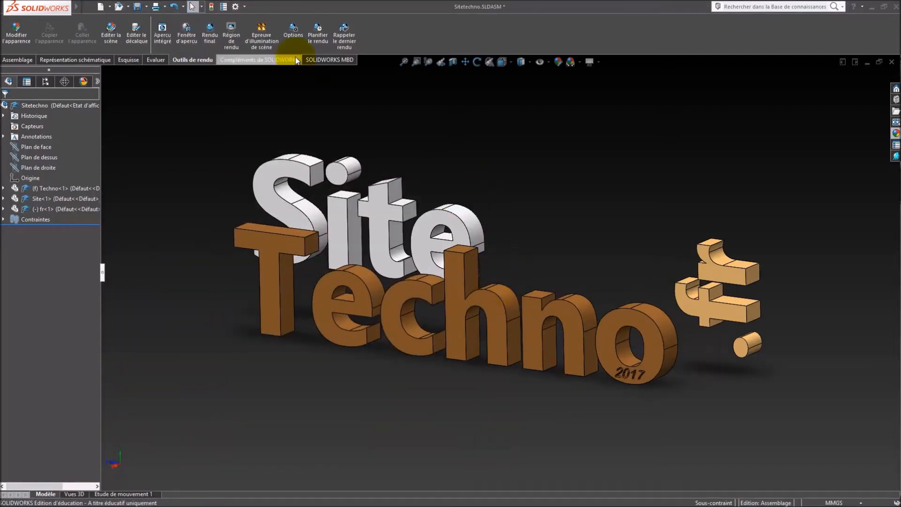
pyautogui.click(212, 32)
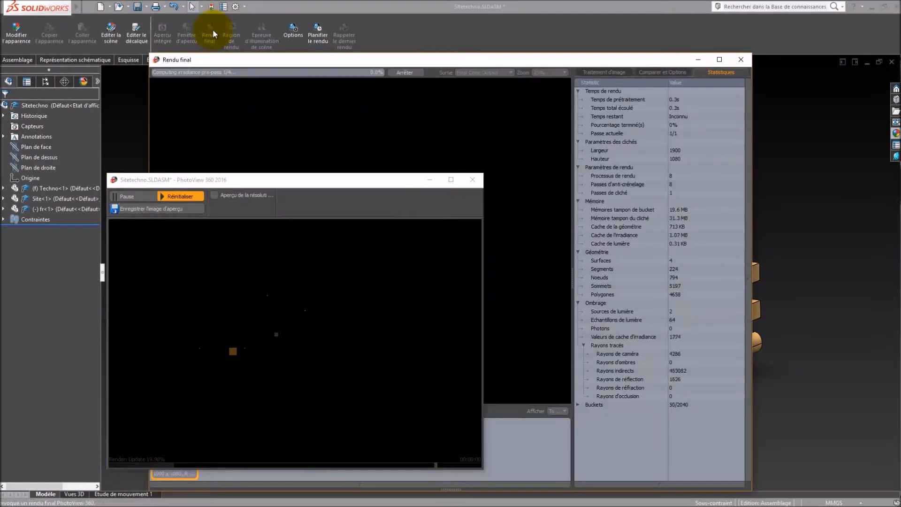
pyautogui.click(303, 61)
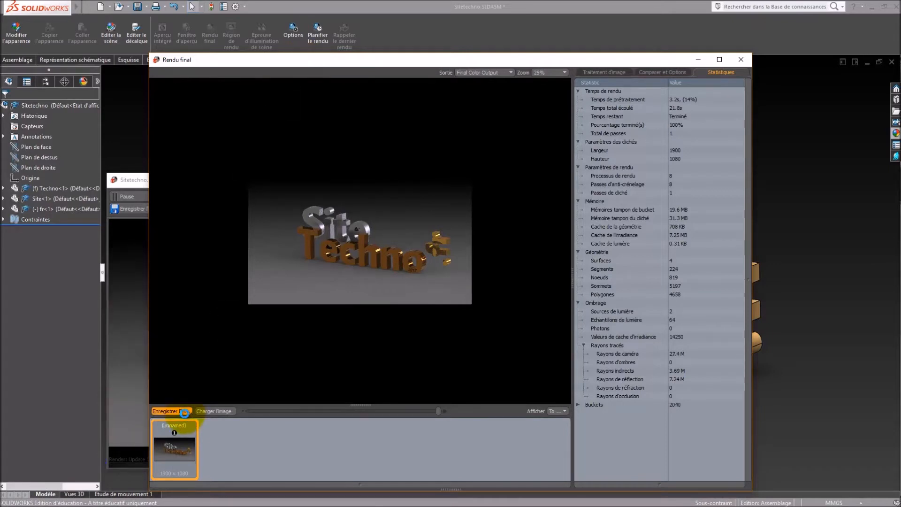
# Save the final render as Exemple1.JPG in the Tempo folder in JPEG format and close both render windows.
pyautogui.click(184, 413)
pyautogui.click(230, 313)
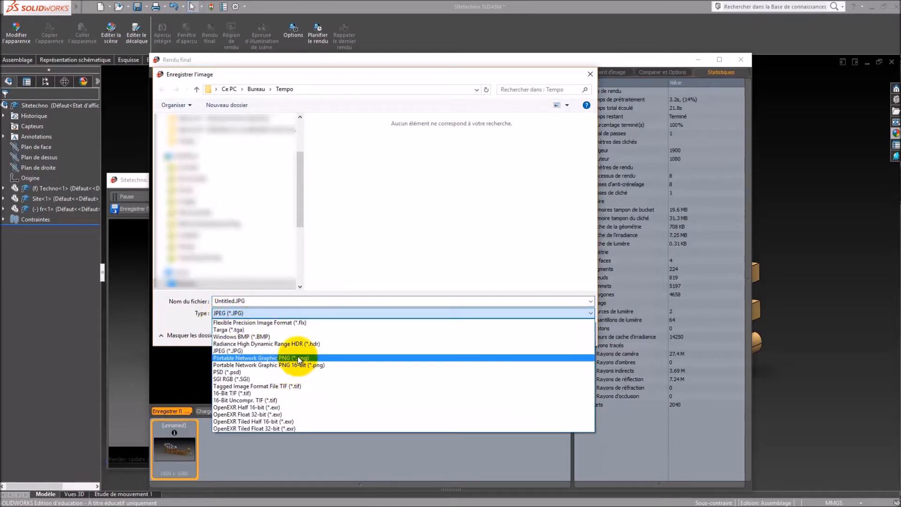
pyautogui.click(233, 296)
pyautogui.click(234, 298)
pyautogui.doubleClick(233, 300)
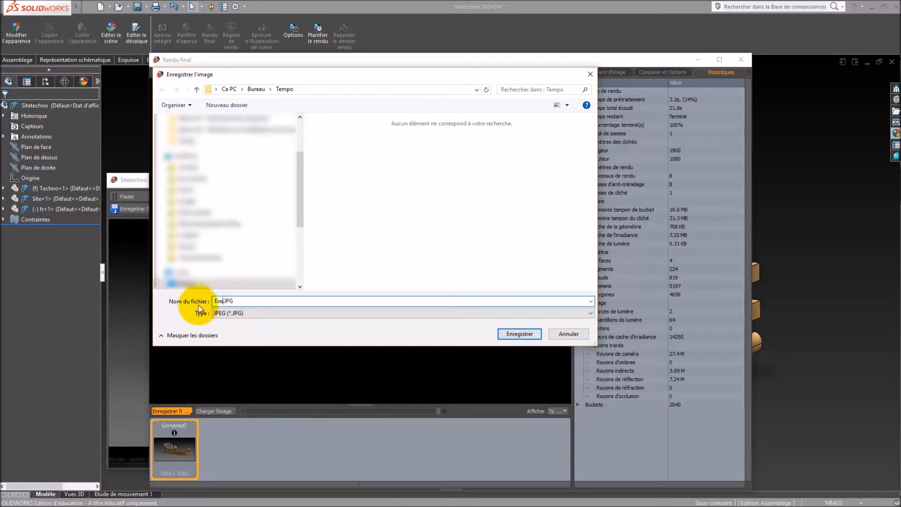
pyautogui.write('Exemple1')
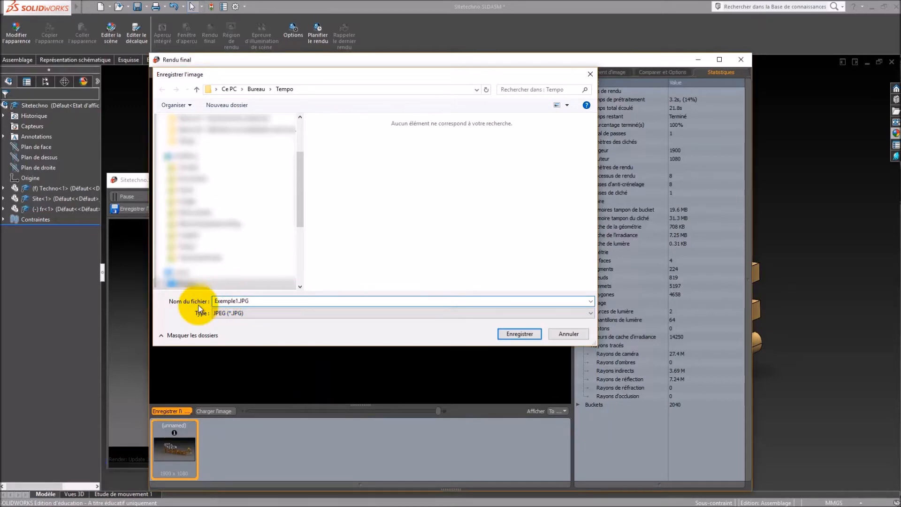
pyautogui.press('Return')
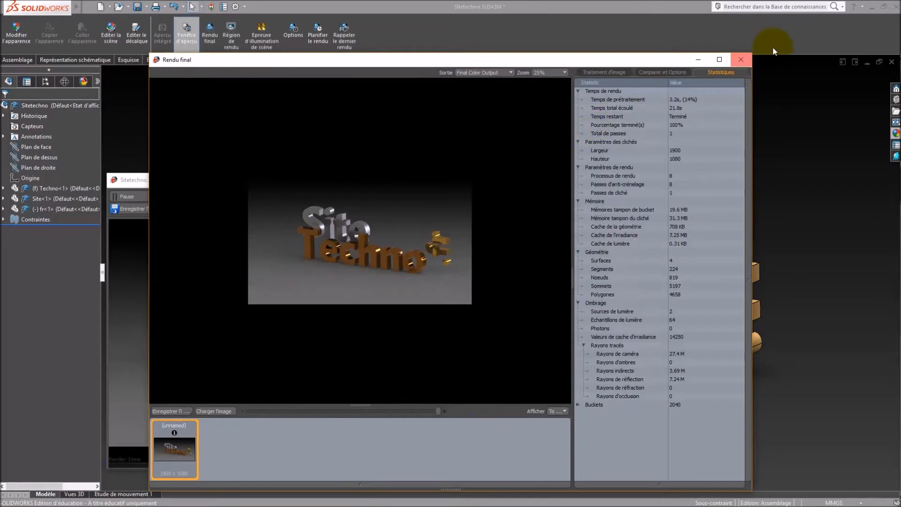
pyautogui.click(741, 59)
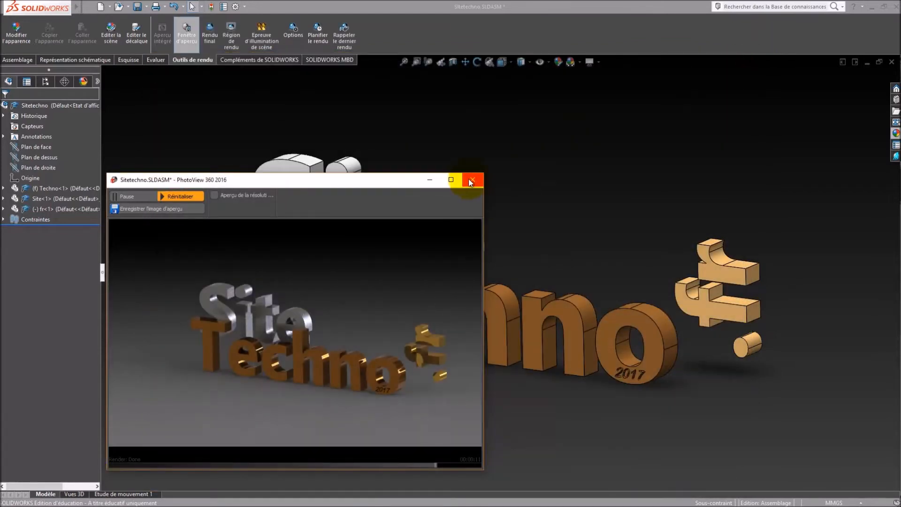
pyautogui.click(474, 181)
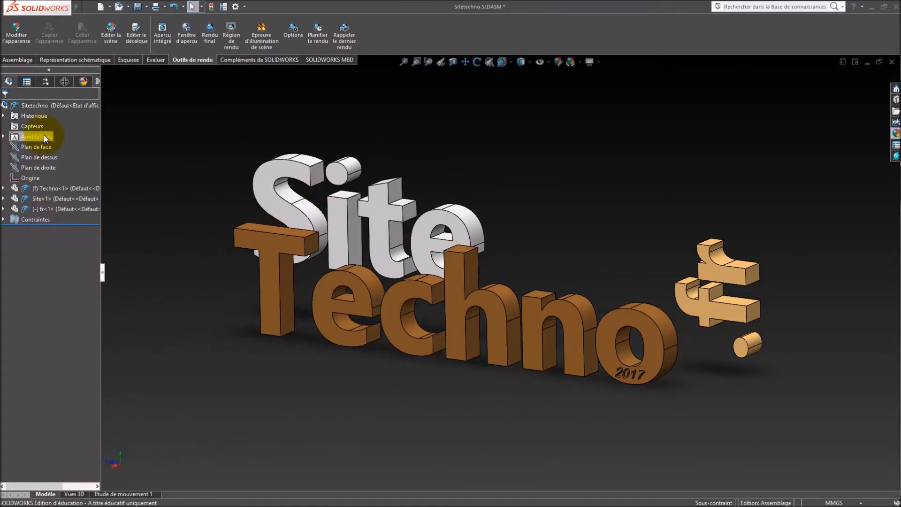
# Apply the shiny glass appearance "miroir" to the whole Sitetechno assembly.
pyautogui.rightClick(44, 105)
pyautogui.moveTo(74, 92)
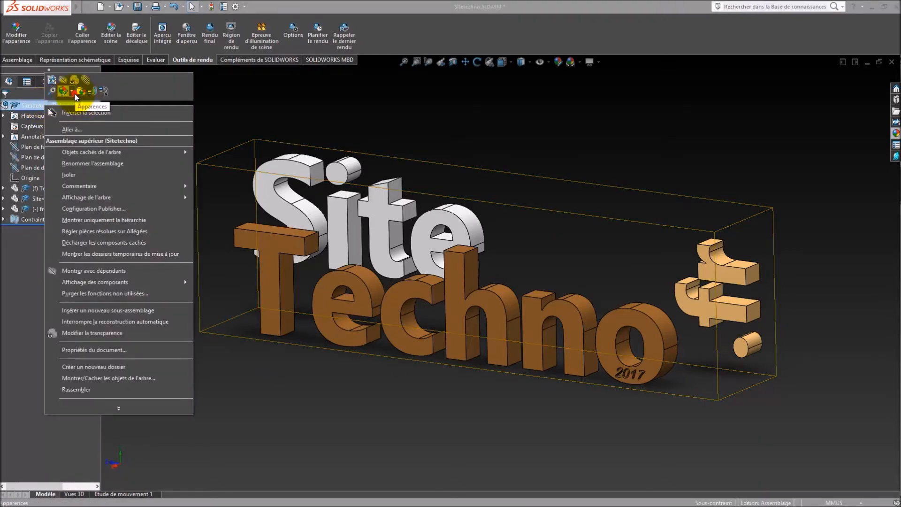
pyautogui.click(84, 110)
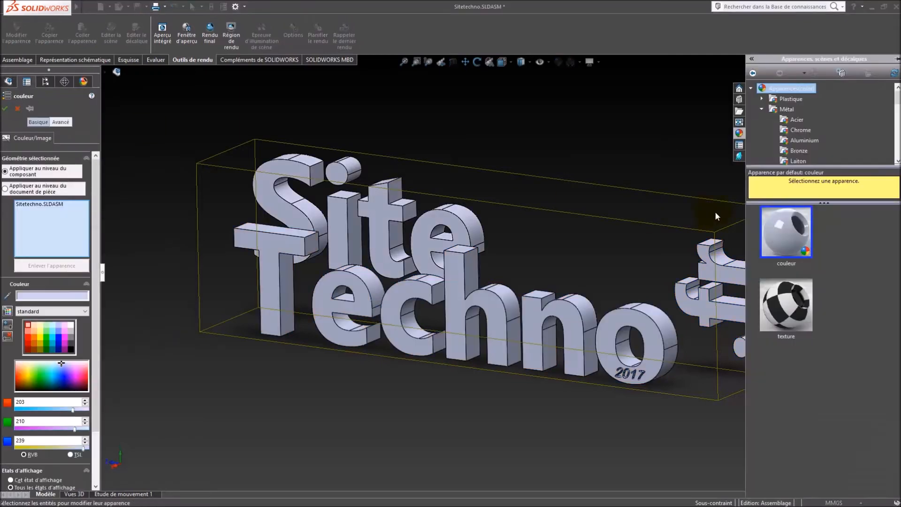
pyautogui.click(762, 109)
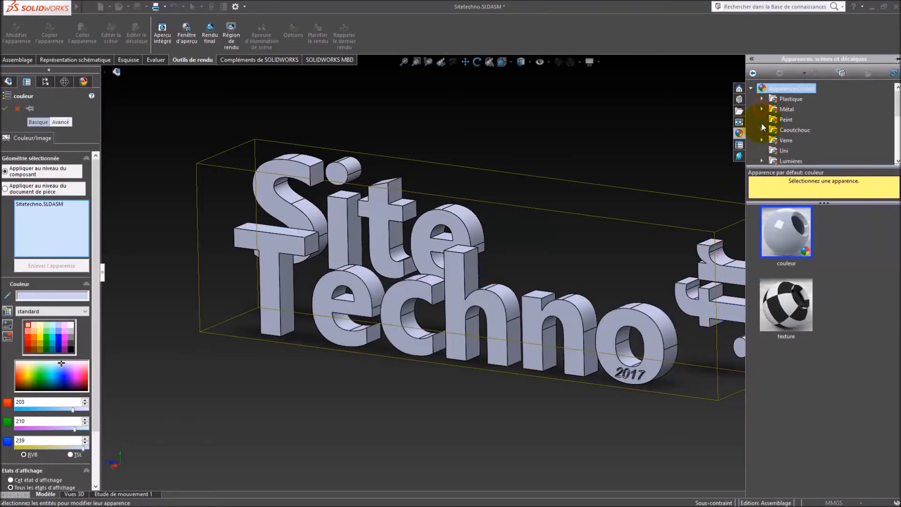
pyautogui.click(761, 140)
pyautogui.click(793, 130)
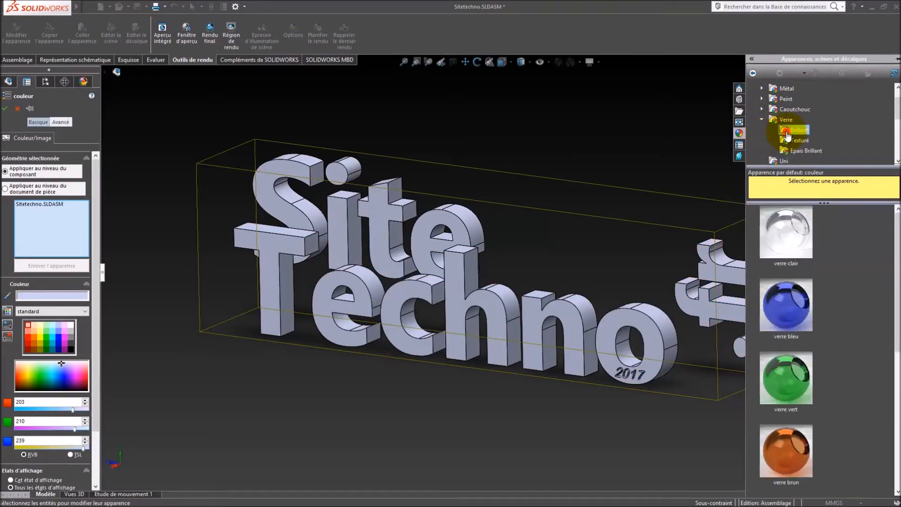
pyautogui.scroll(-3, 807, 242)
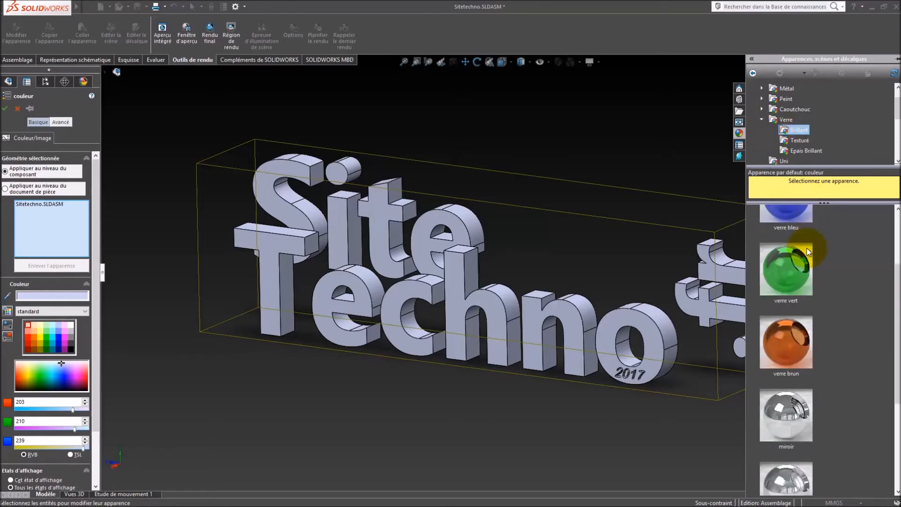
pyautogui.click(791, 418)
pyautogui.click(5, 109)
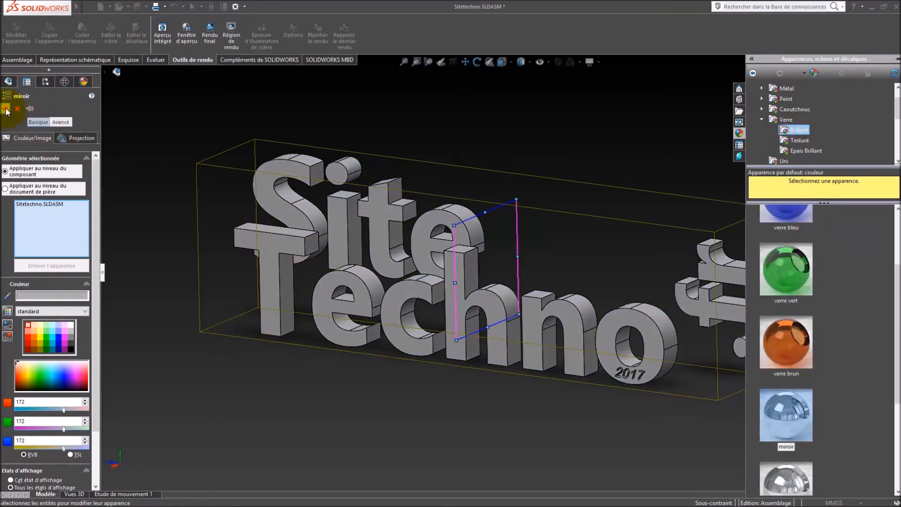
pyautogui.click(471, 140)
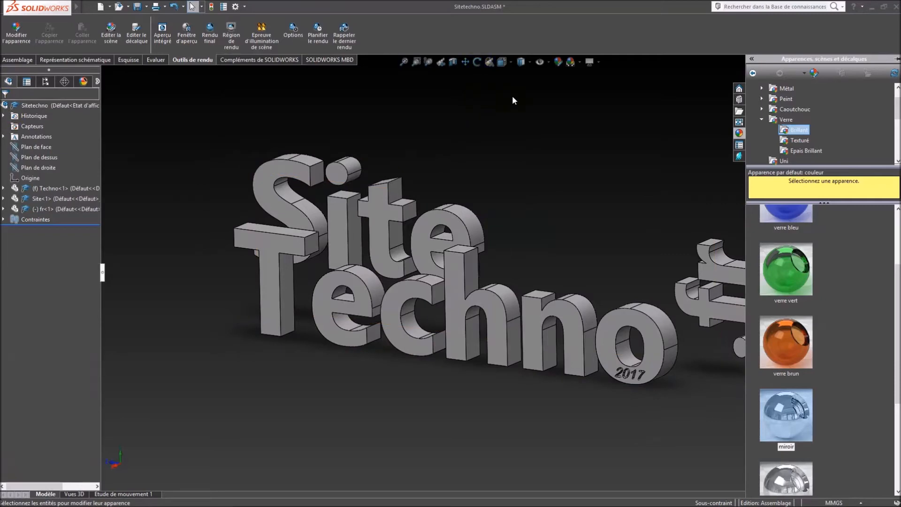
# Run a final render of the mirror-finished assembly from a new viewing angle showing the opposite end of the letters.
pyautogui.click(476, 61)
pyautogui.moveTo(466, 352); pyautogui.dragTo(555, 374)
pyautogui.click(477, 62)
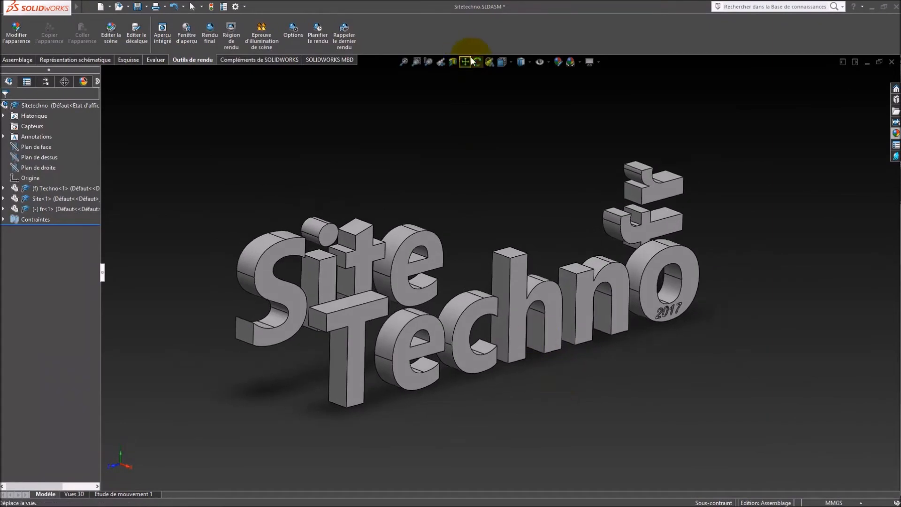
pyautogui.click(209, 37)
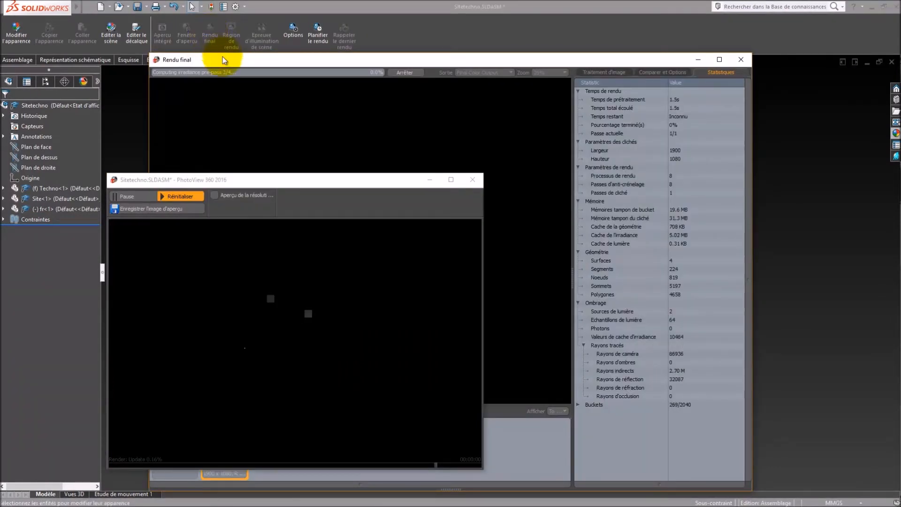
pyautogui.click(226, 61)
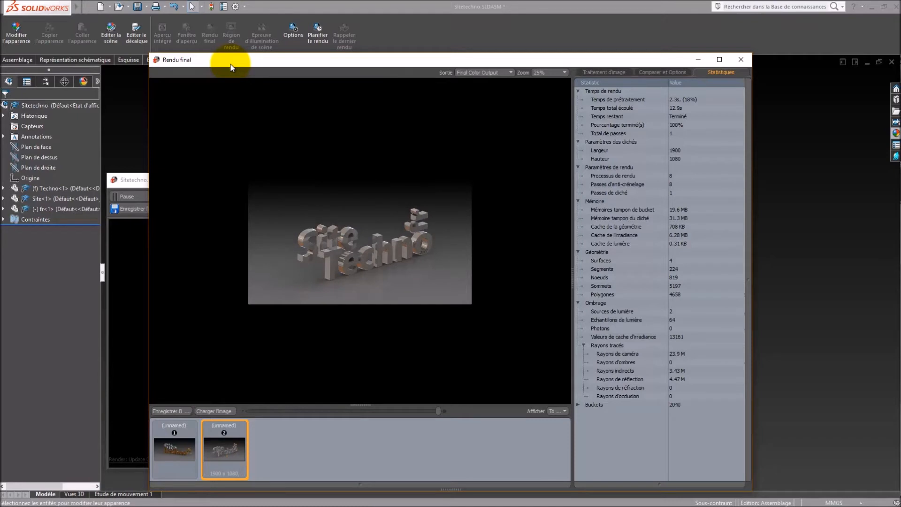
# Save the second final render as Exemple2.JPG in the Tempo folder.
pyautogui.click(181, 412)
pyautogui.click(329, 148)
pyautogui.doubleClick(234, 301)
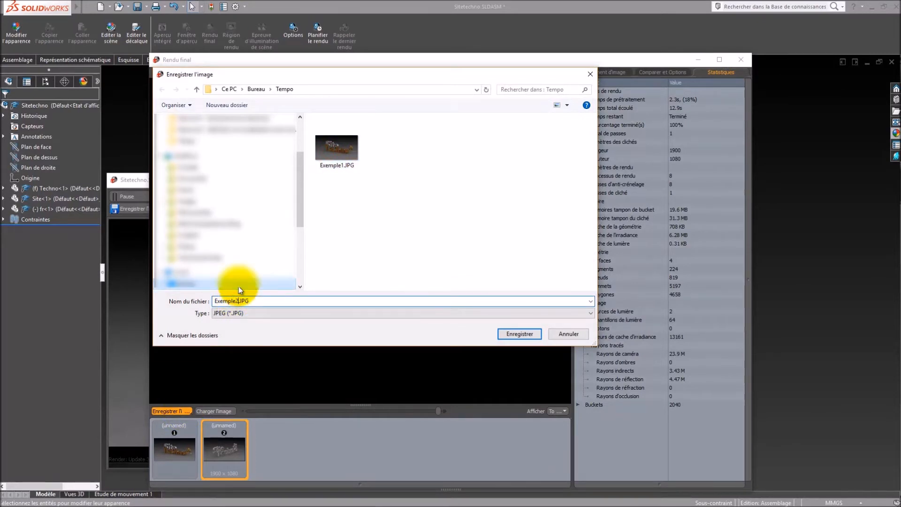
pyautogui.press('Return')
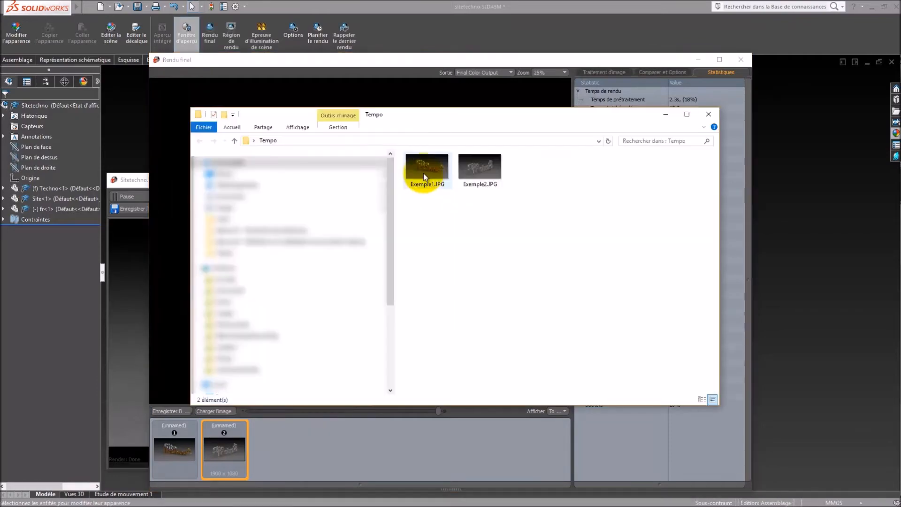
# Open Exemple1.JPG from the Tempo folder in the photo viewer and compare it with Exemple2.JPG.
pyautogui.doubleClick(424, 171)
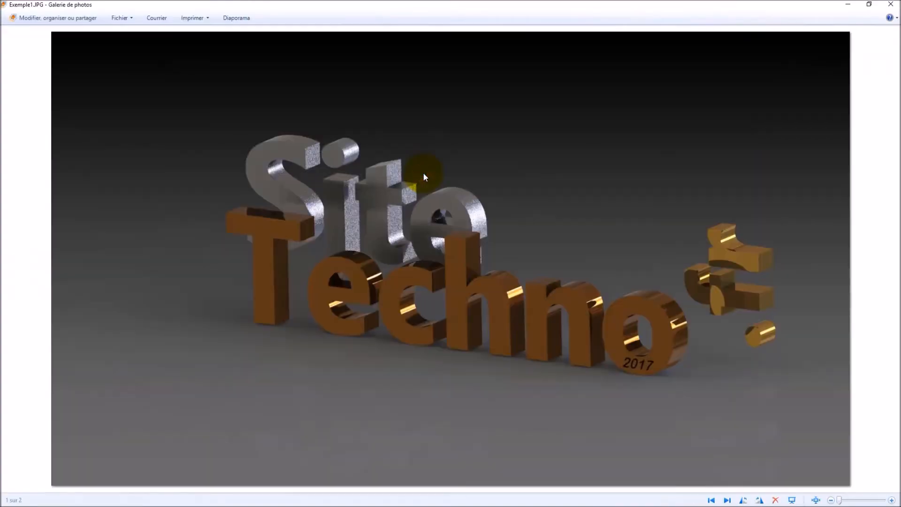
pyautogui.press('Right')
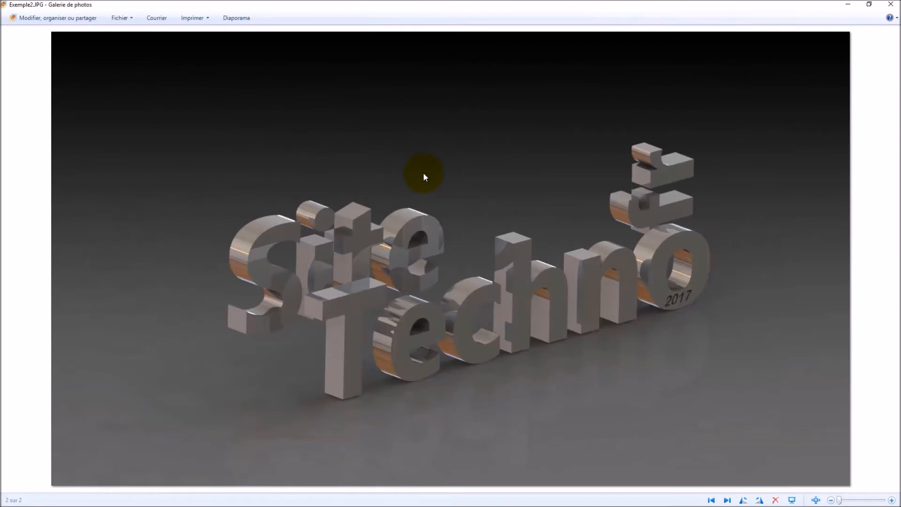
# Close the photo viewer, the Tempo folder, the final render and preview windows, and the Sitetechno assembly.
pyautogui.click(897, 5)
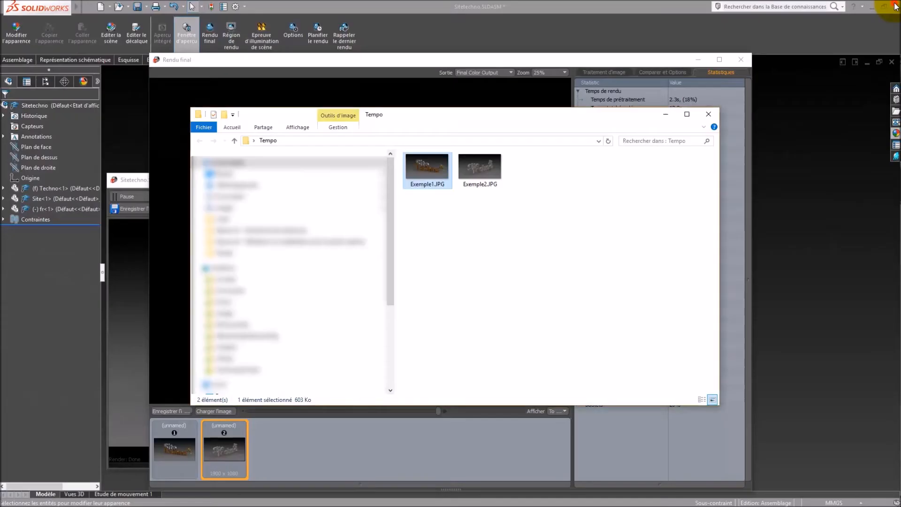
pyautogui.click(710, 116)
pyautogui.click(741, 59)
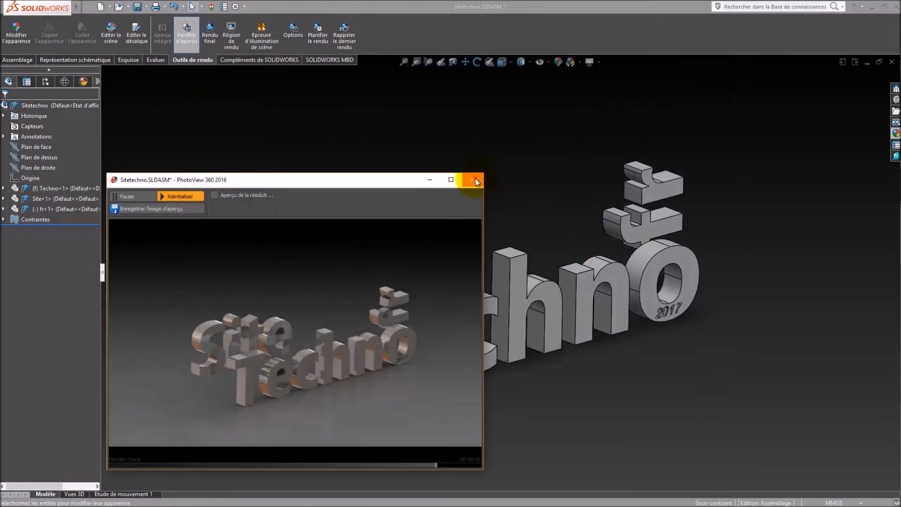
pyautogui.click(475, 180)
pyautogui.click(892, 61)
pyautogui.click(435, 263)
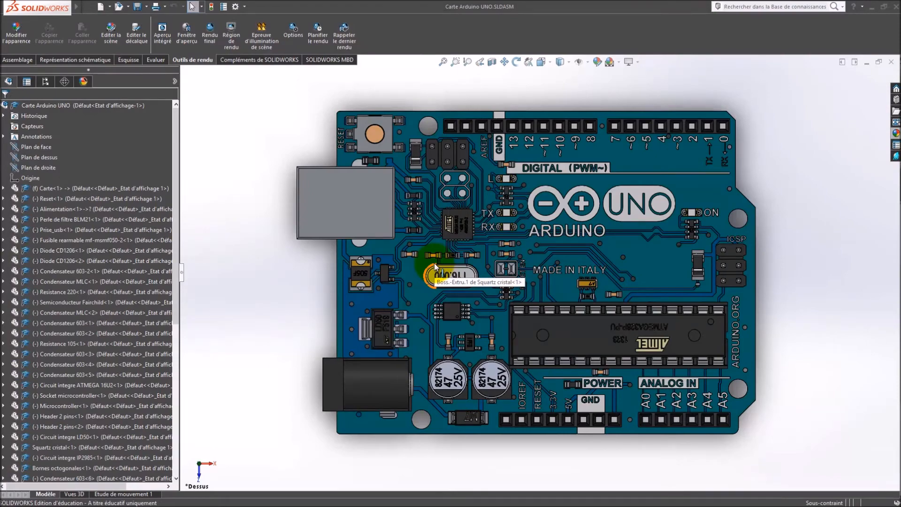
# Apply the studio scene "Sol en damier réfléchissant" to the Carte Arduino UNO assembly.
pyautogui.click(516, 61)
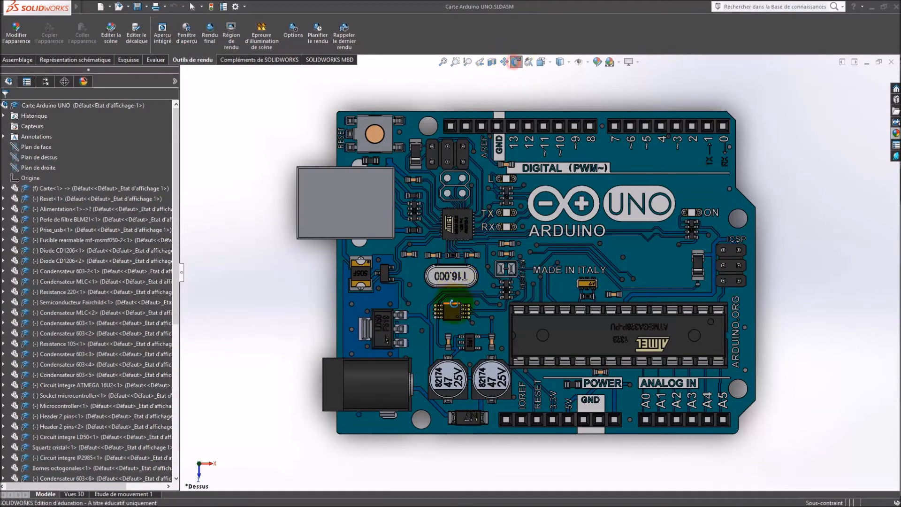
pyautogui.moveTo(453, 305); pyautogui.dragTo(551, 413)
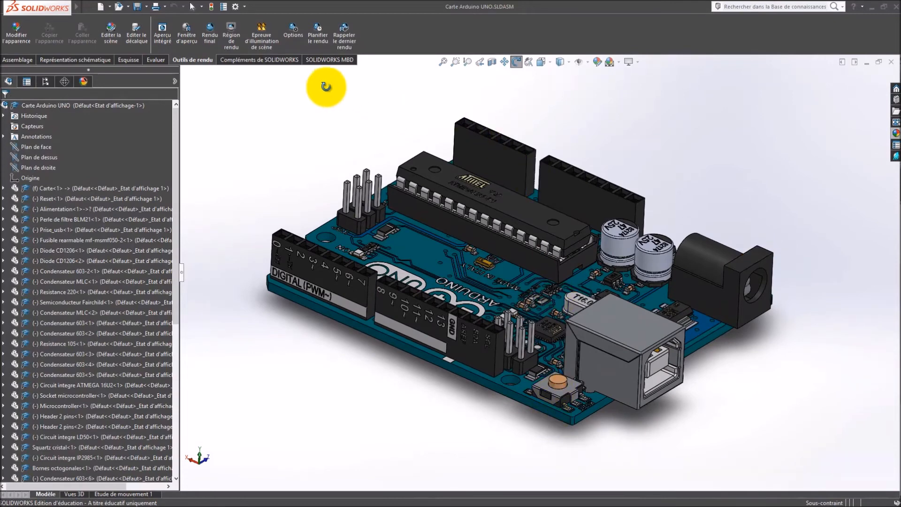
pyautogui.click(112, 33)
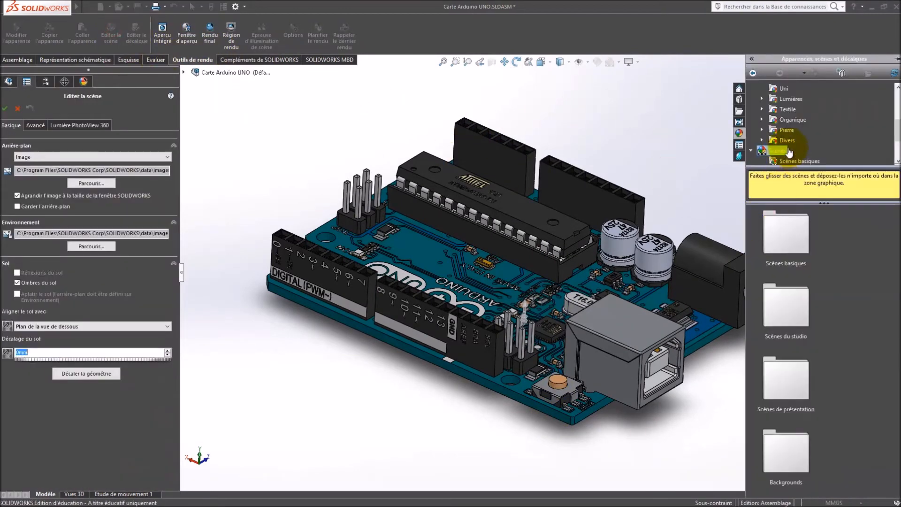
pyautogui.click(791, 140)
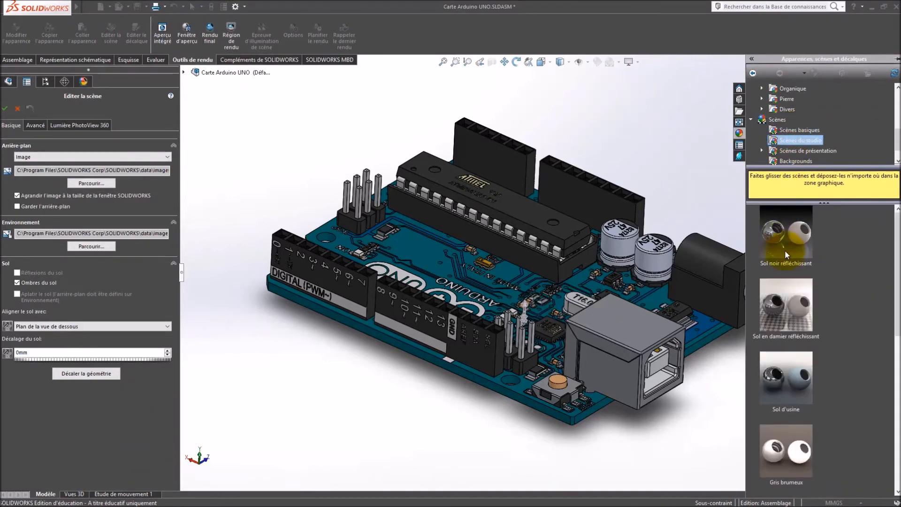
pyautogui.doubleClick(787, 314)
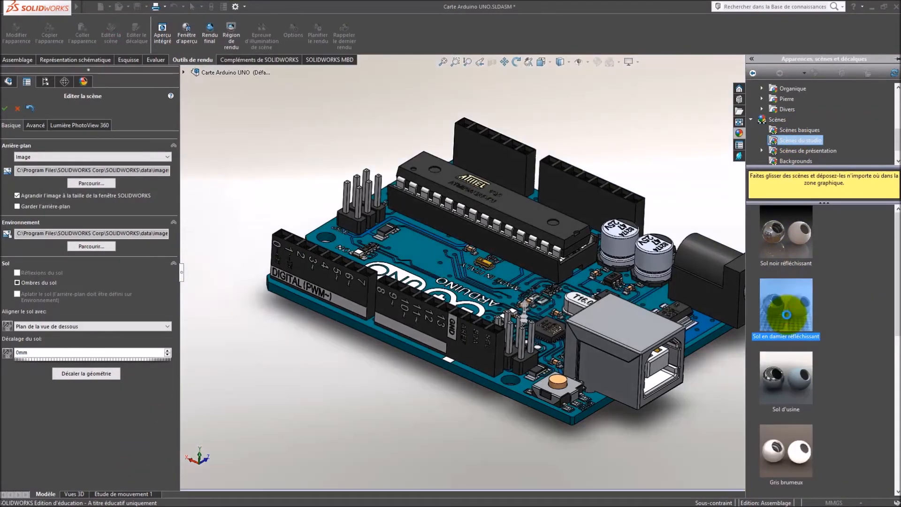
pyautogui.click(5, 108)
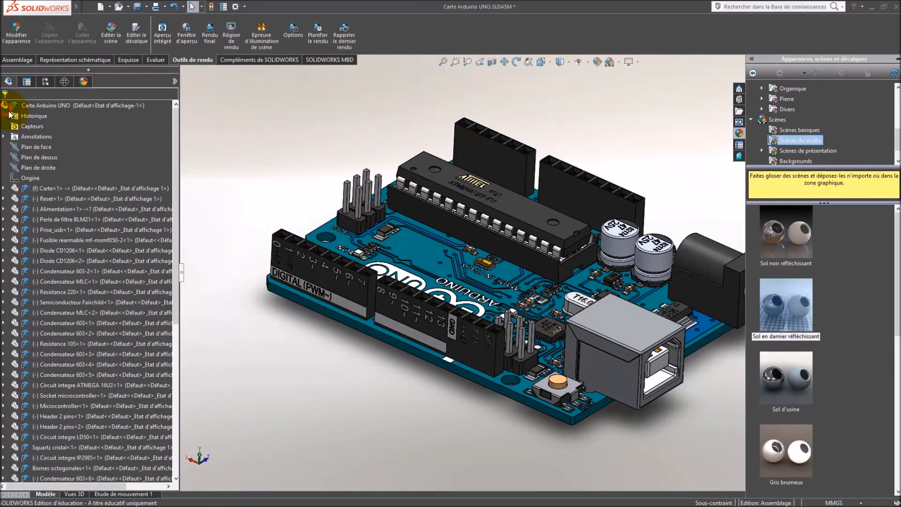
pyautogui.click(275, 136)
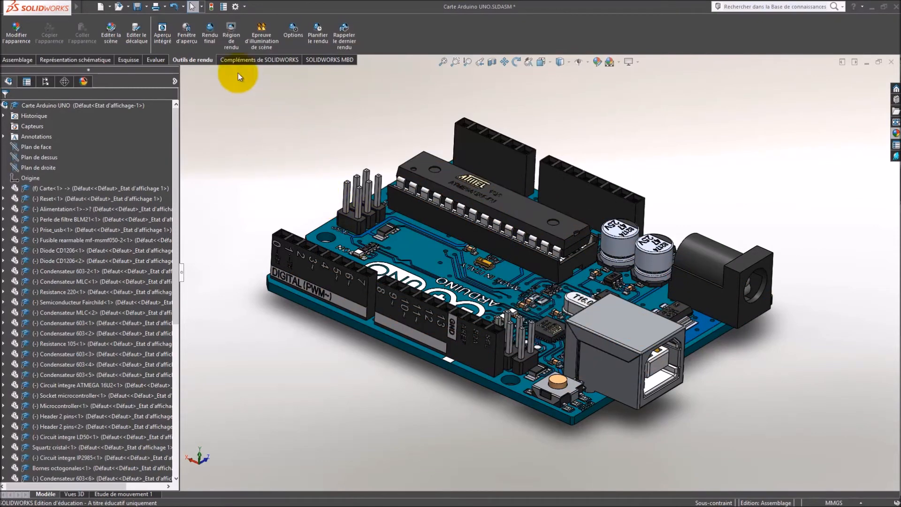
# Run a final render of the Arduino UNO board, framed closer and seen at an angle, on the reflective checkered floor.
pyautogui.scroll(-2, 520, 206)
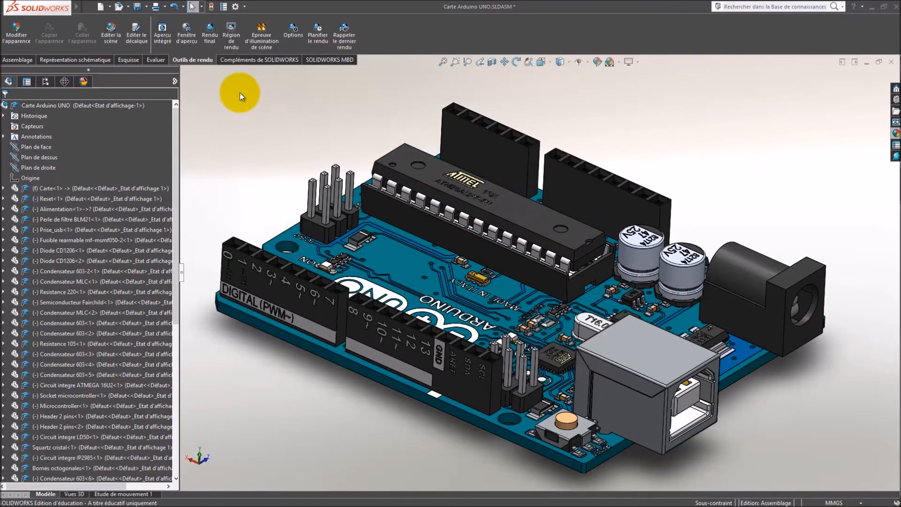
pyautogui.click(210, 33)
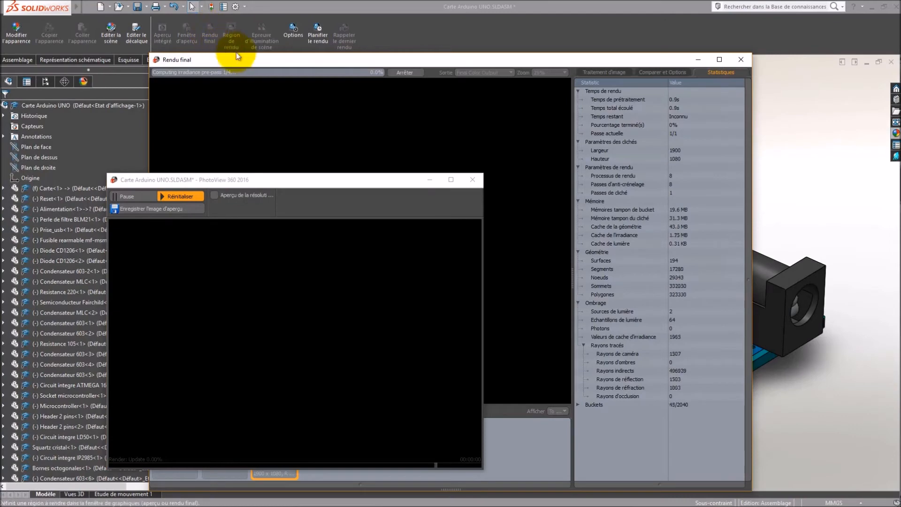
pyautogui.click(245, 63)
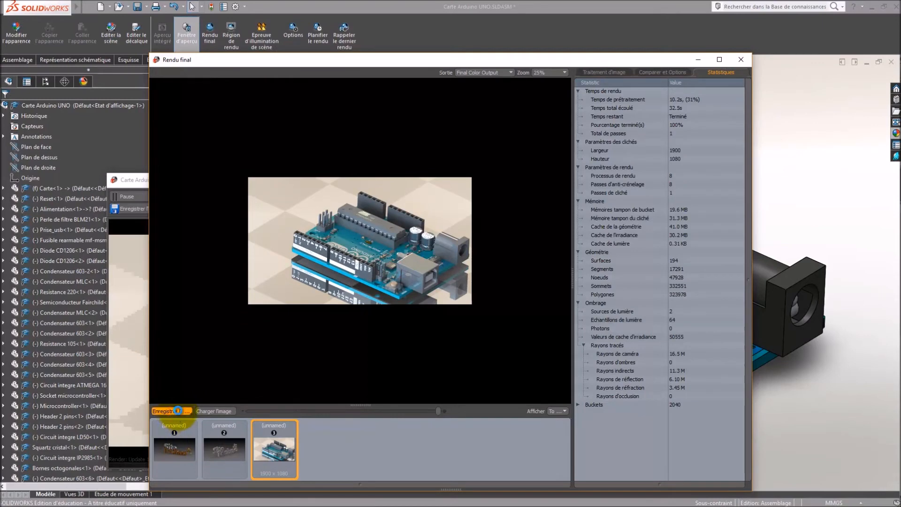
# Save the Arduino board render as Exemple3.JPG in the Tempo folder and view the saved image in the photo viewer.
pyautogui.click(178, 410)
pyautogui.click(393, 145)
pyautogui.click(249, 313)
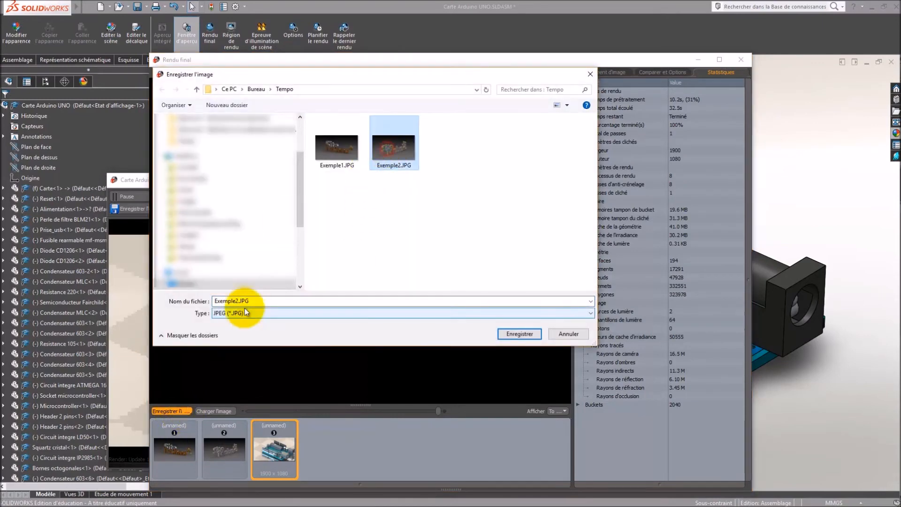
pyautogui.click(236, 300)
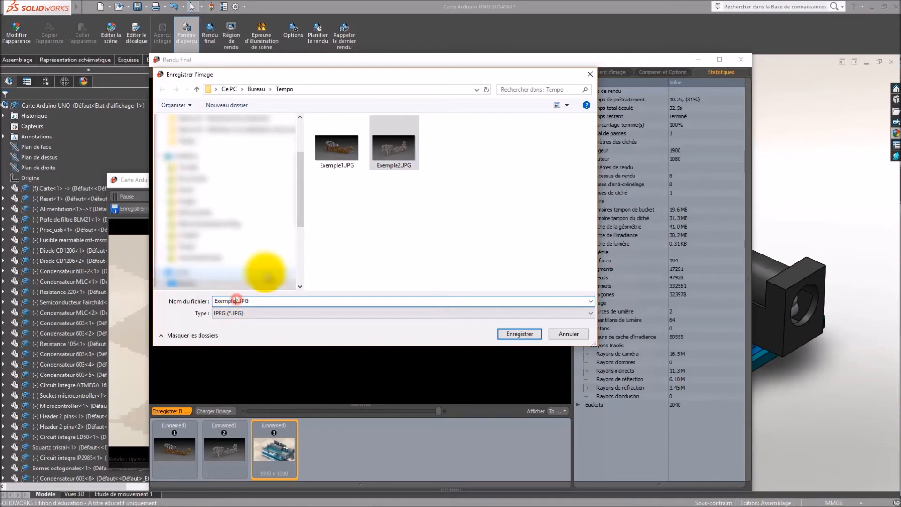
pyautogui.press('Return')
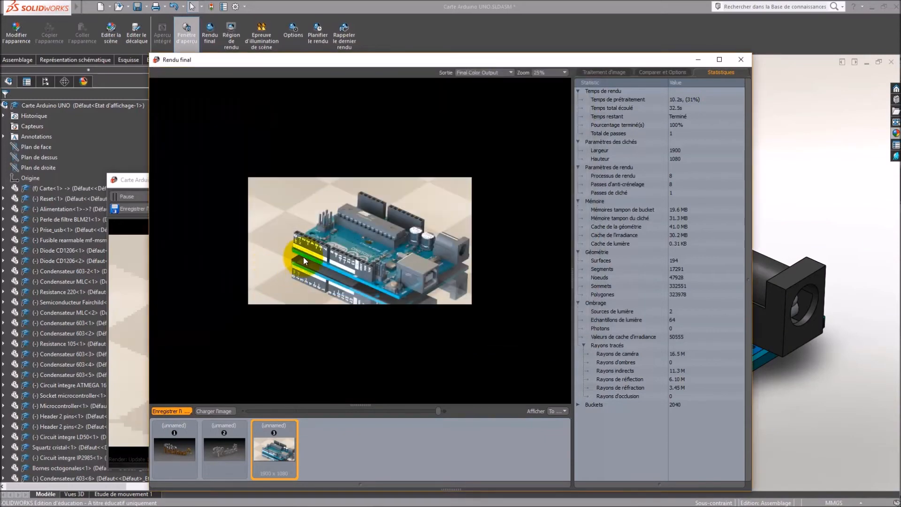
pyautogui.moveTo(378, 506)
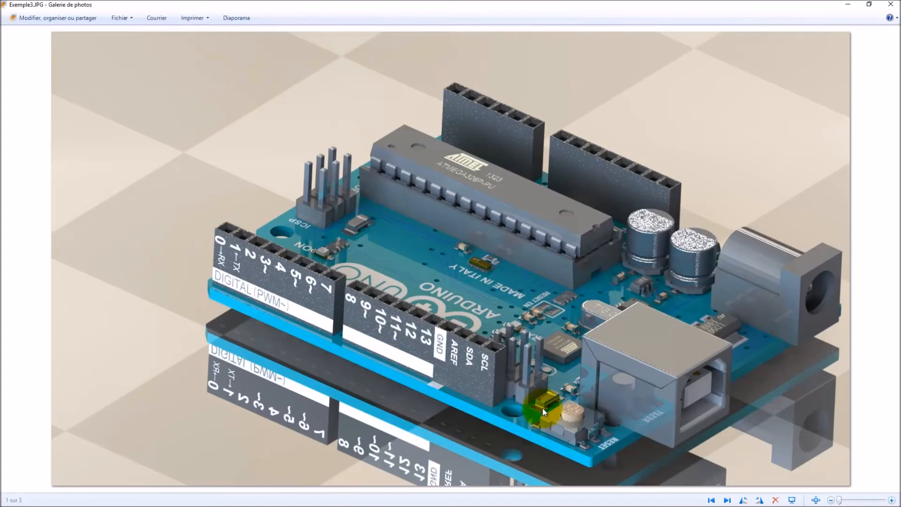
pyautogui.click(886, 11)
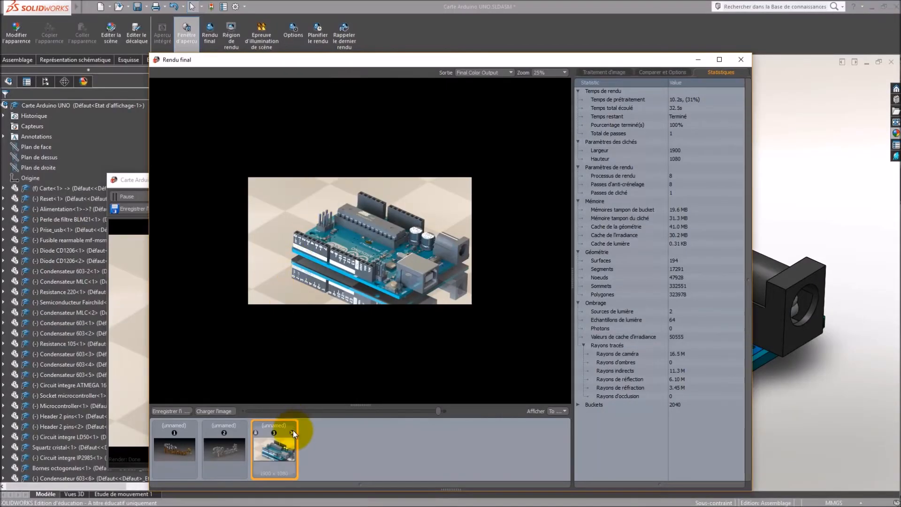
# Delete the three stored renders from the final render history, then close the final render and preview windows.
pyautogui.click(292, 431)
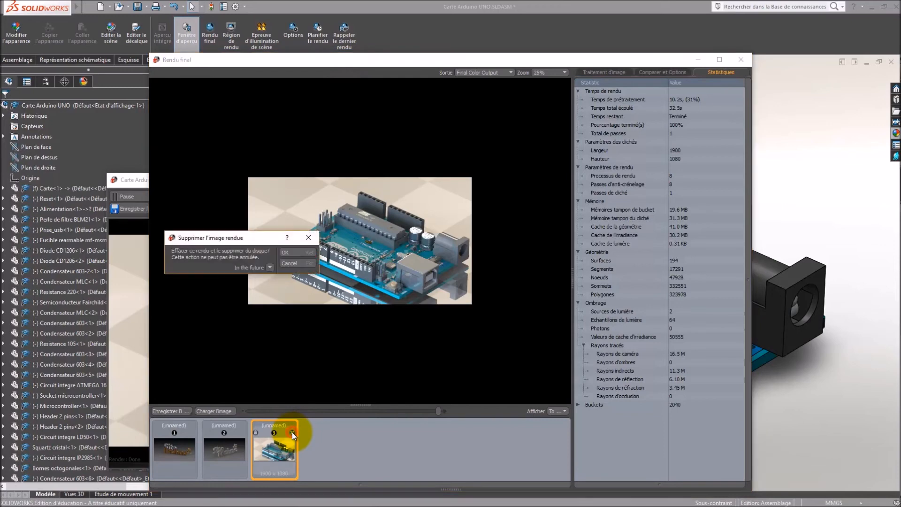
pyautogui.click(291, 256)
pyautogui.click(244, 433)
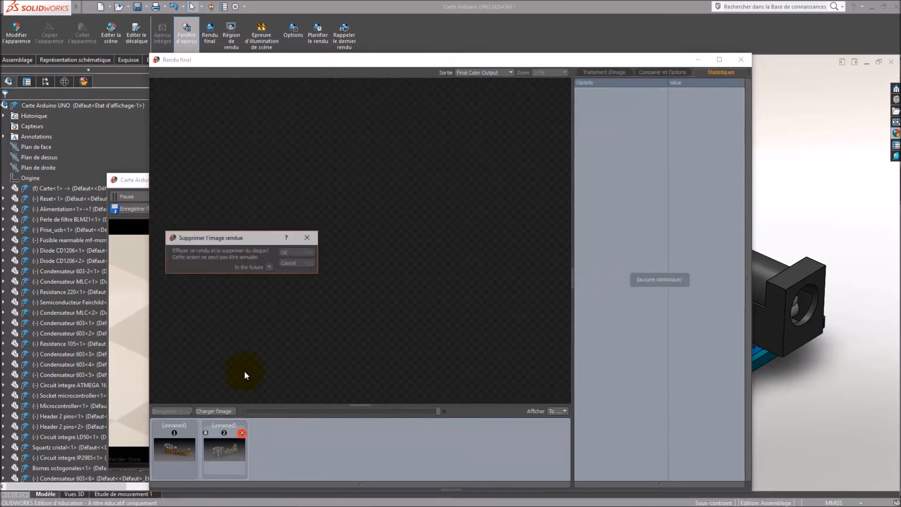
pyautogui.click(281, 252)
pyautogui.moveTo(194, 432)
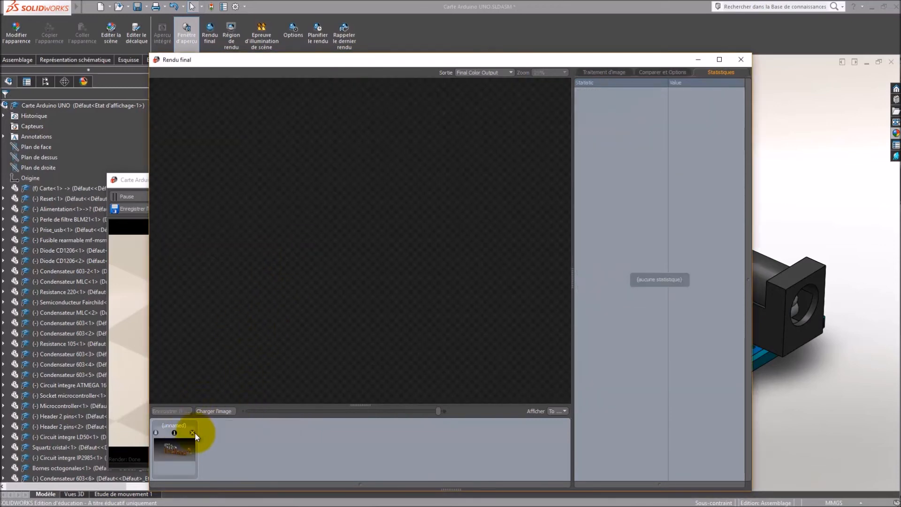
pyautogui.click(195, 432)
pyautogui.click(288, 250)
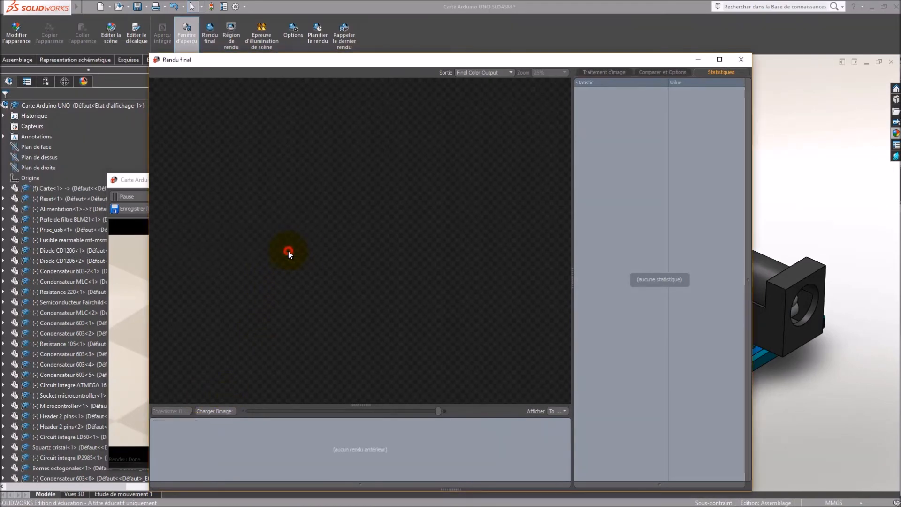
pyautogui.click(744, 60)
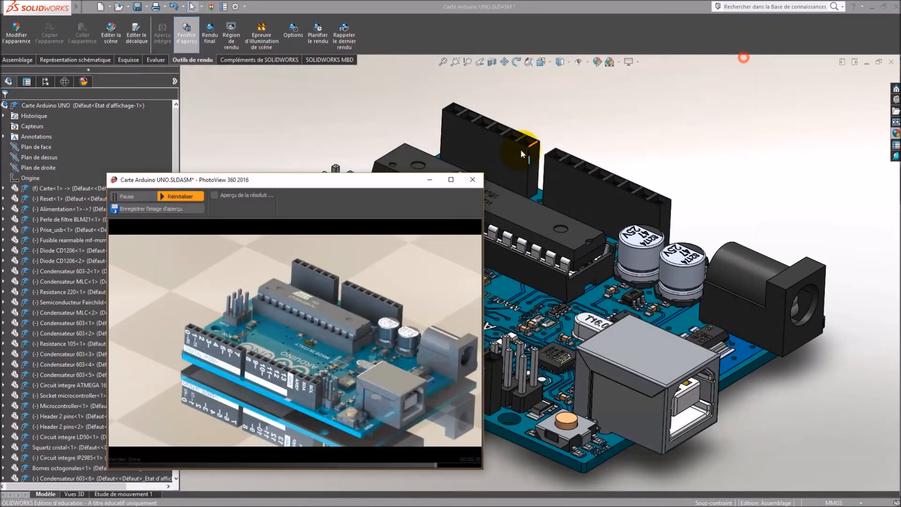
pyautogui.click(474, 183)
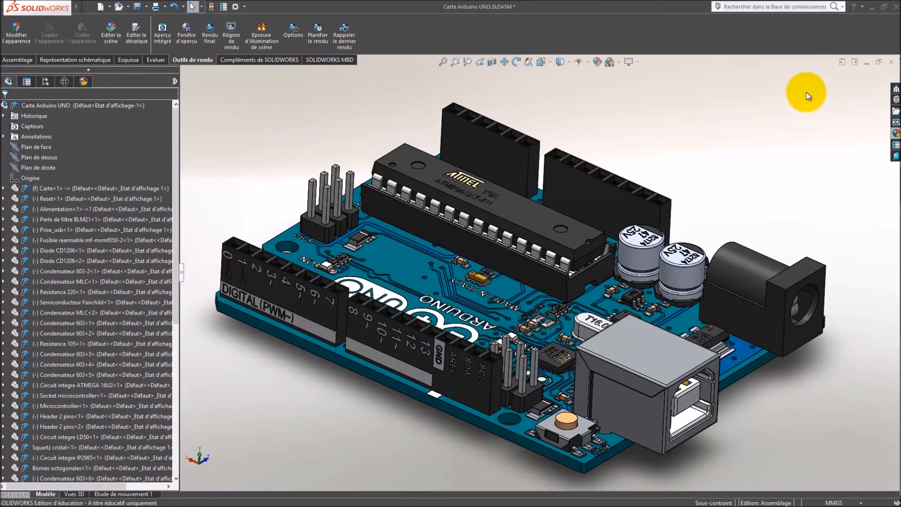